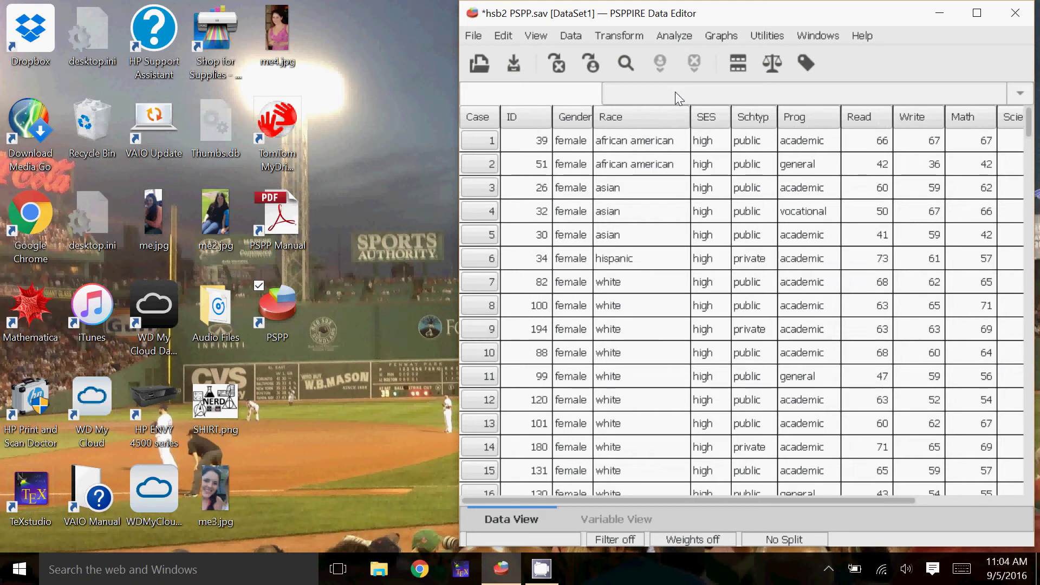
Step: Set up a one-sample t test with Math as the test variable and 50 as the test value
click(675, 35)
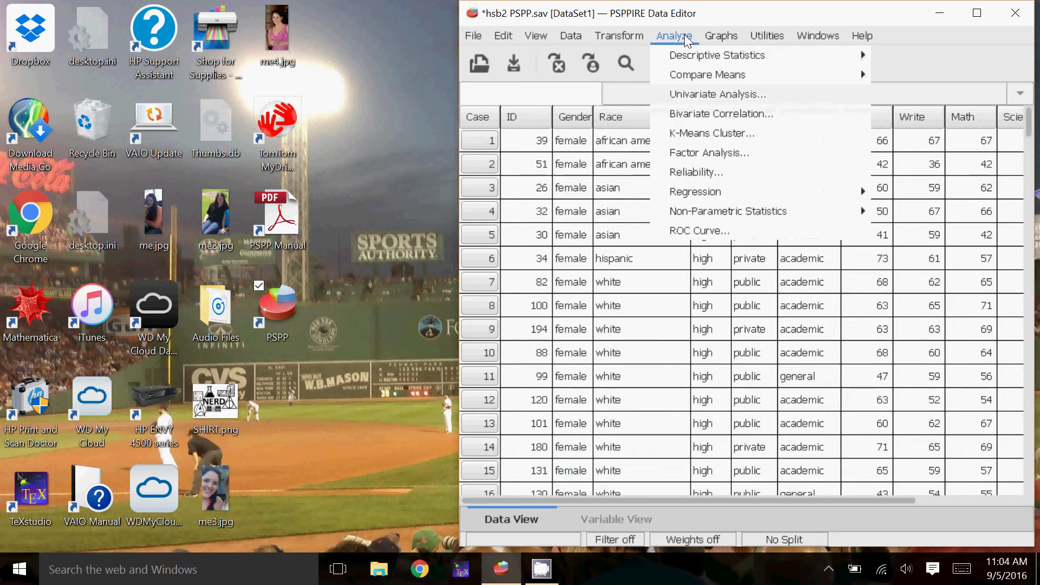
mouse_move(700, 73)
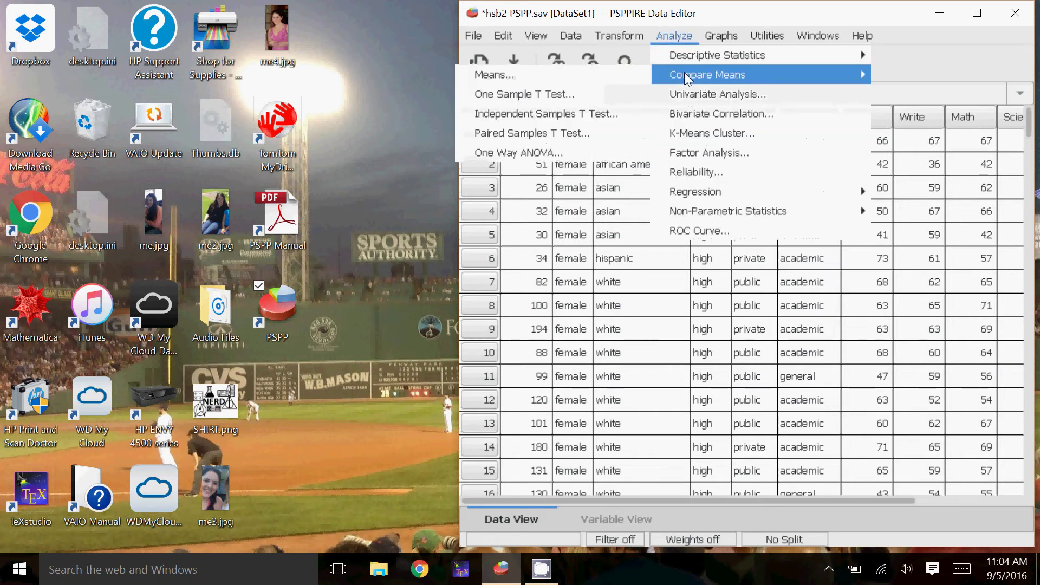
click(630, 97)
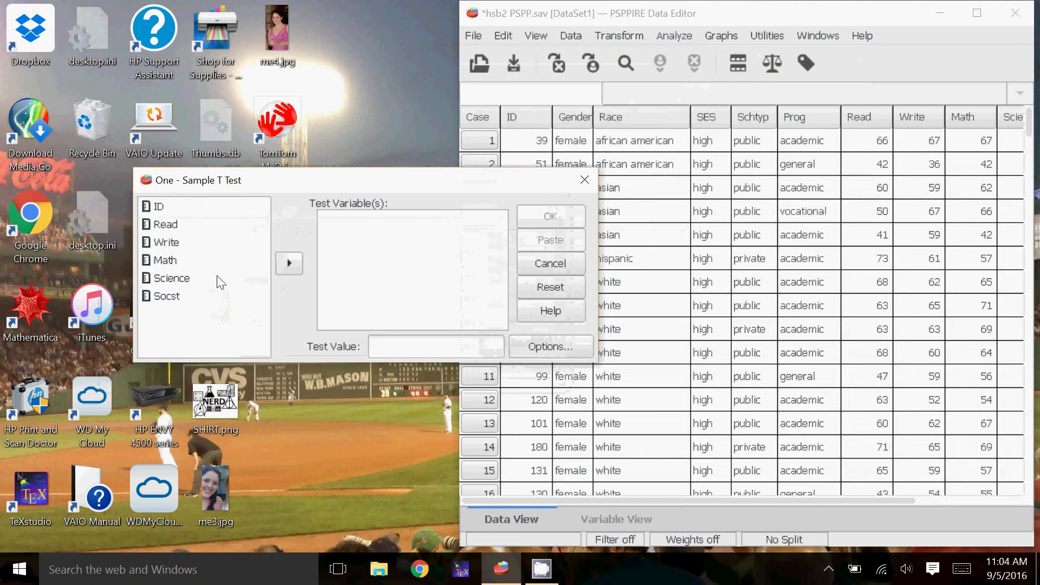
click(182, 264)
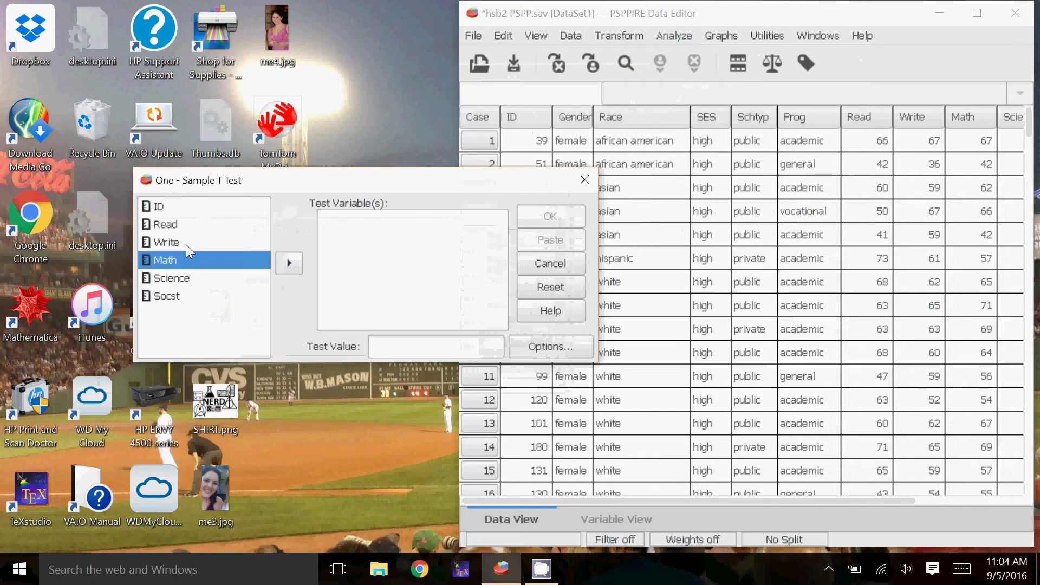
click(289, 264)
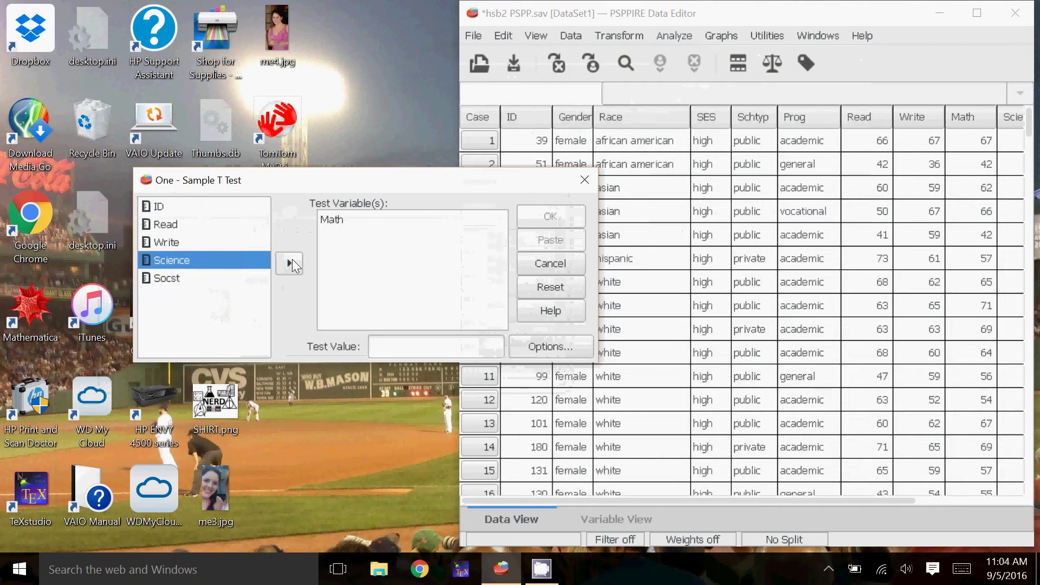
click(427, 344)
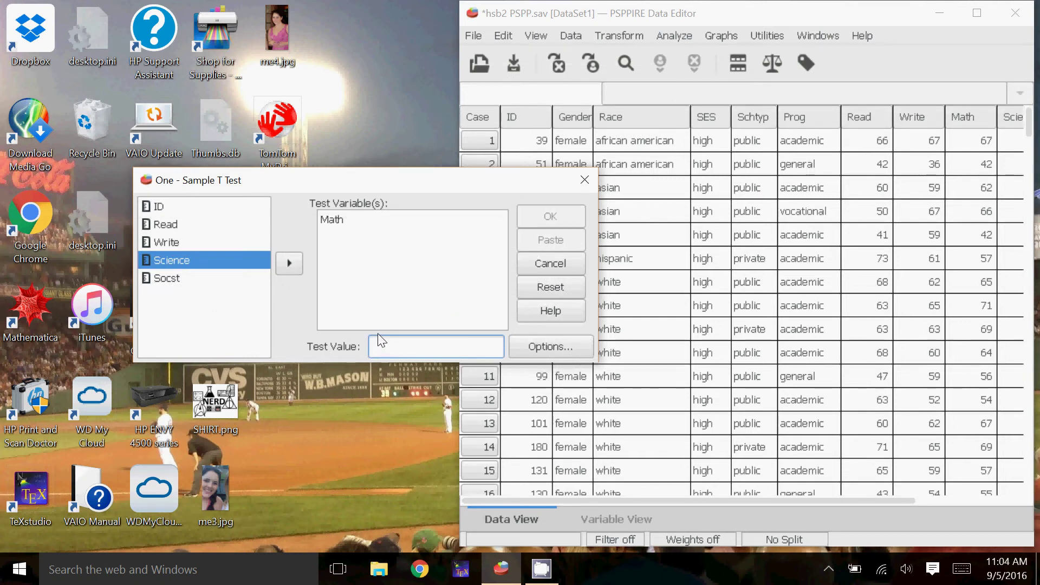
text(50)
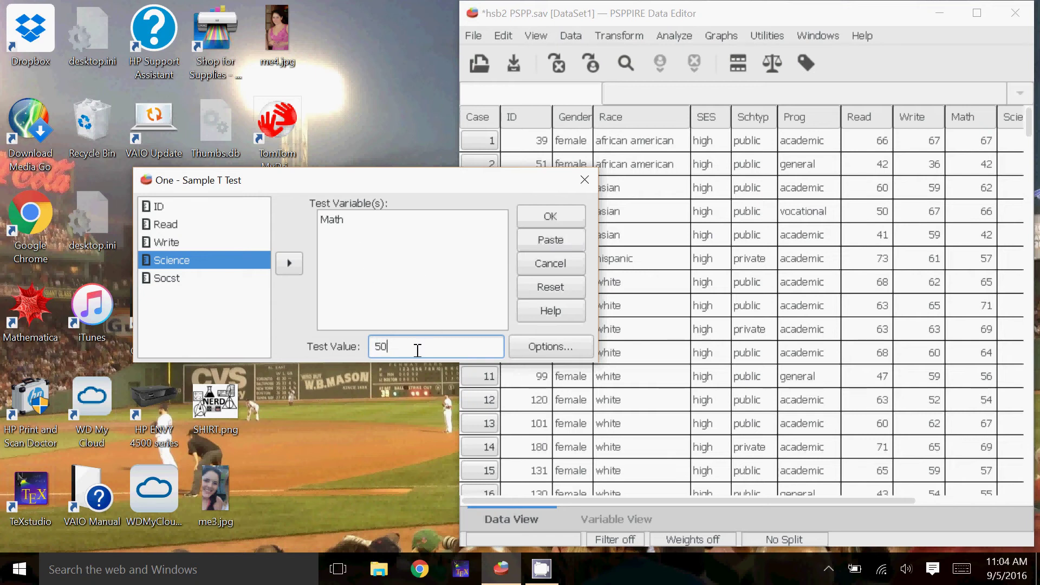
Step: Keep the 95% confidence interval with cases excluded analysis by analysis, and run the one-sample t test
click(526, 347)
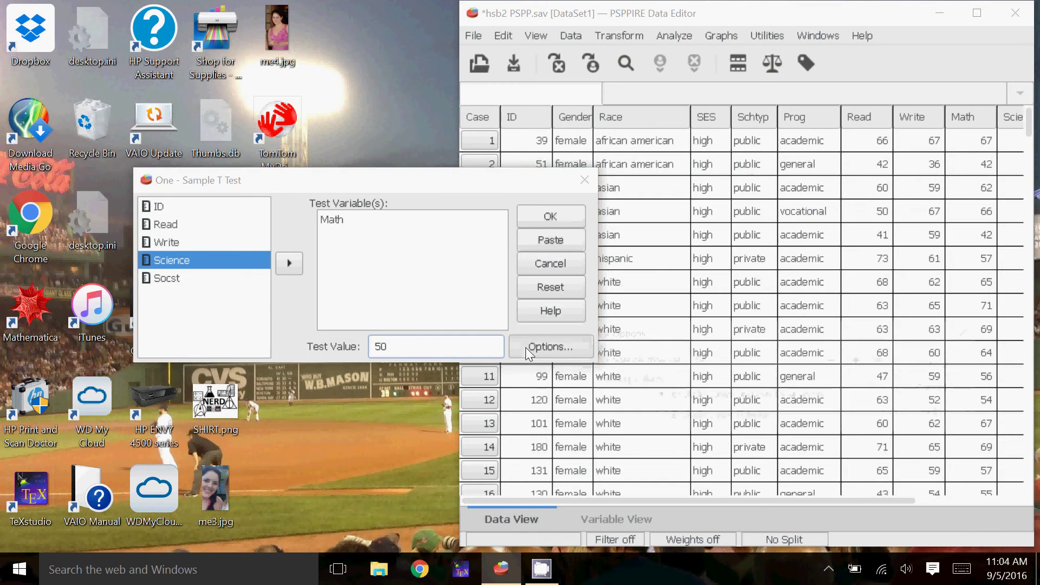
click(717, 361)
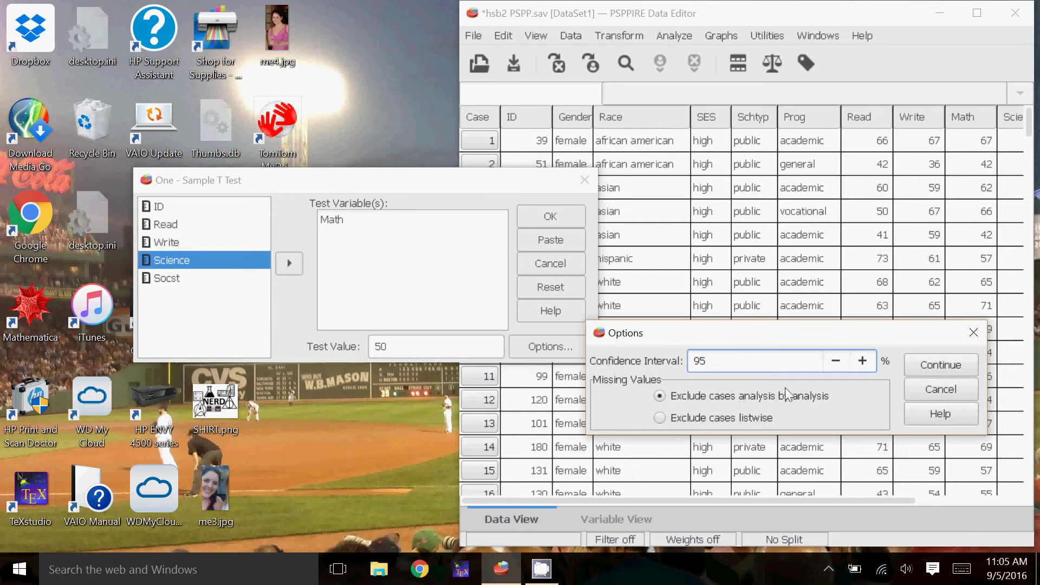
click(934, 365)
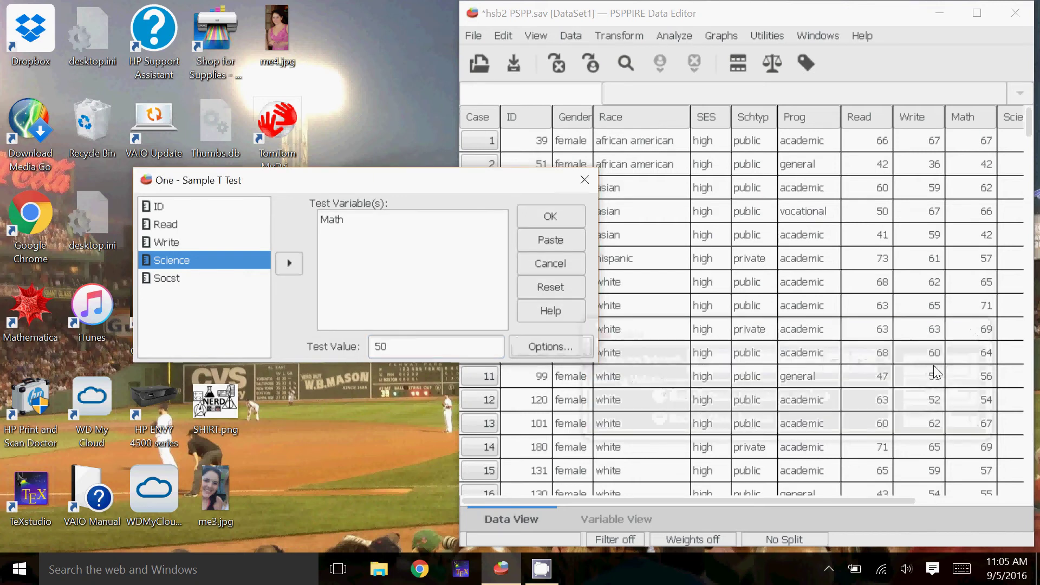
click(547, 217)
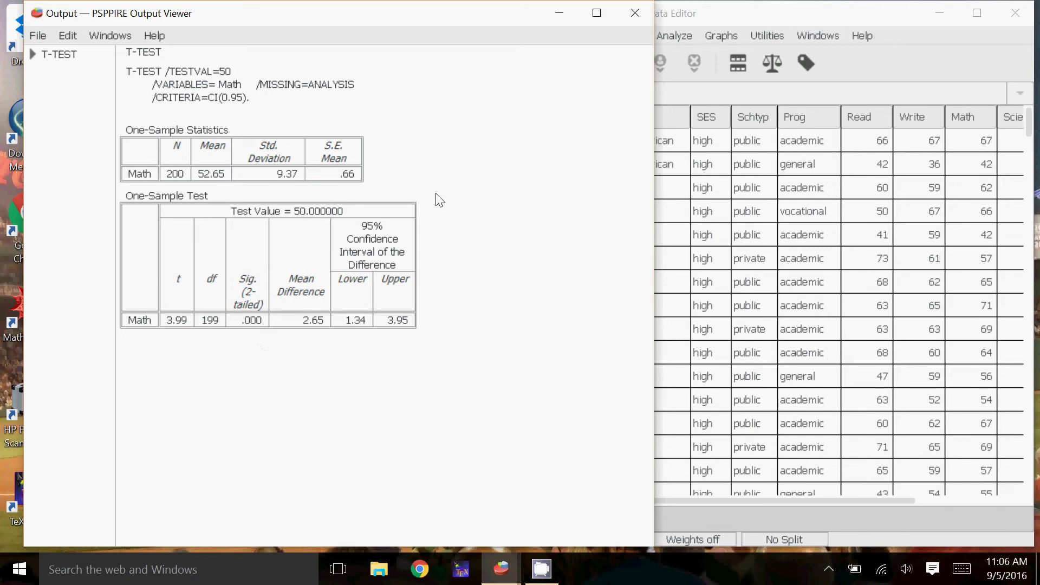
Step: Return to the maximized Data Editor window and select the Gender column
click(719, 15)
double_click(704, 16)
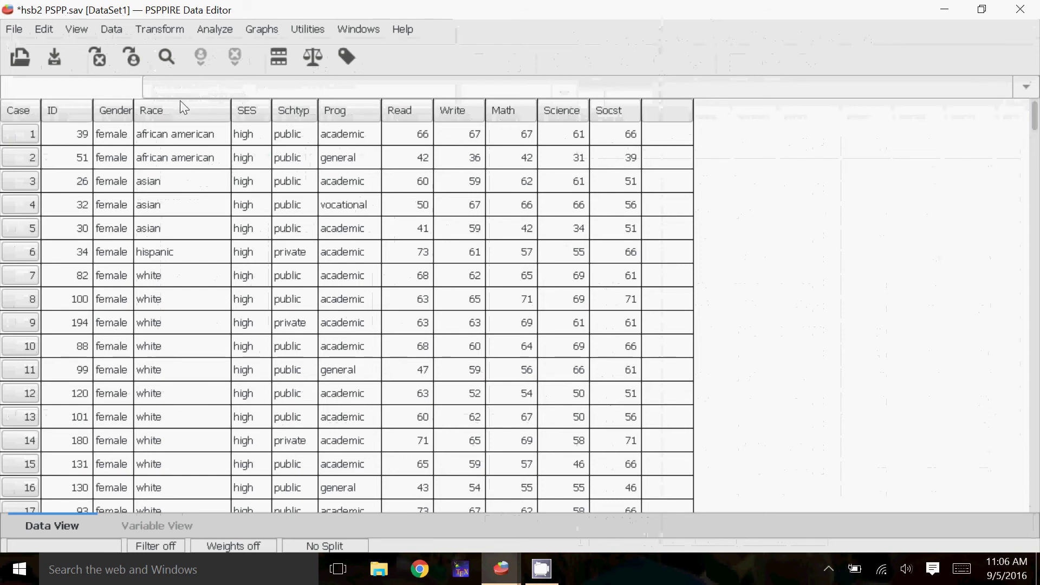
click(125, 109)
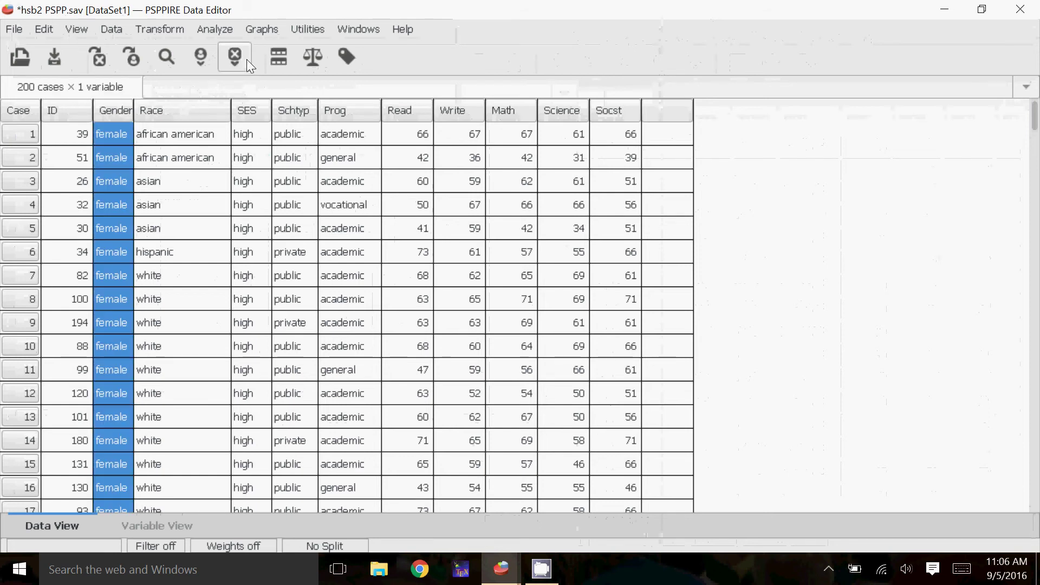
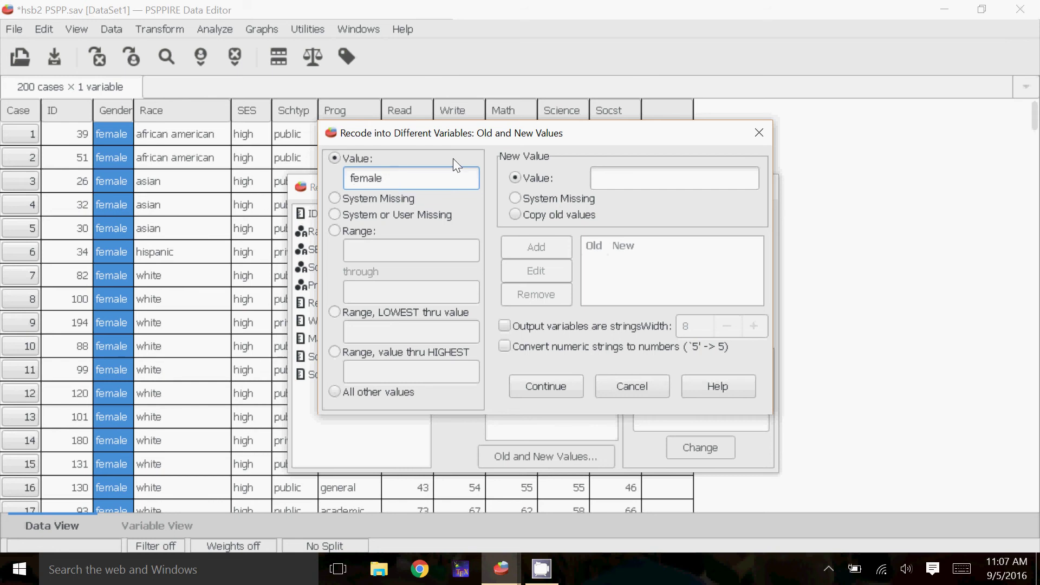
Step: Add a recode rule that maps the old Gender value female to the new value 1
click(598, 179)
text(1)
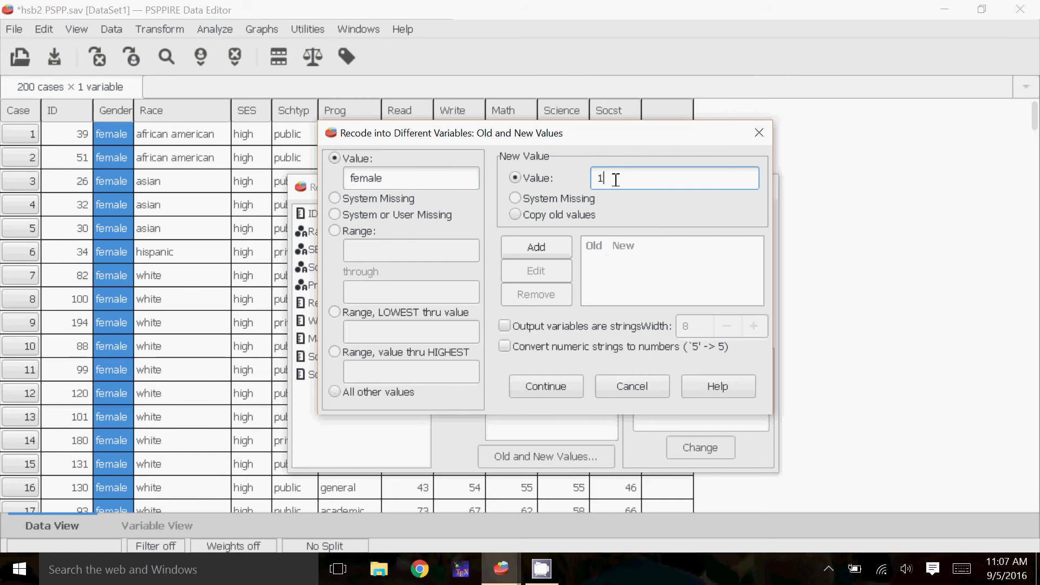
click(543, 250)
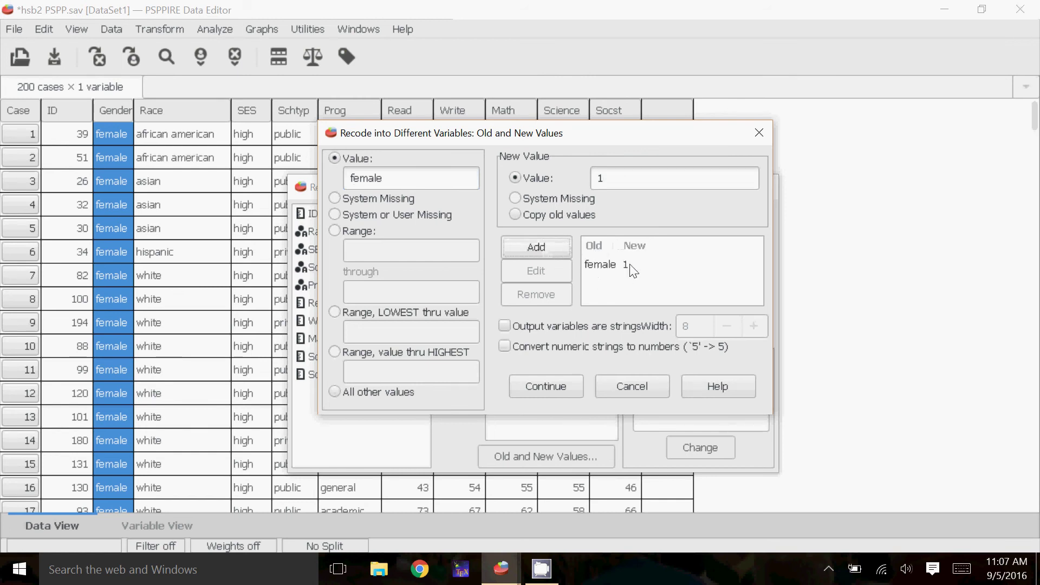
Step: Add a second recode rule mapping the old value male to 0, and accept the old and new values
click(380, 177)
drag(363, 181, 349, 179)
key(BackSpace)
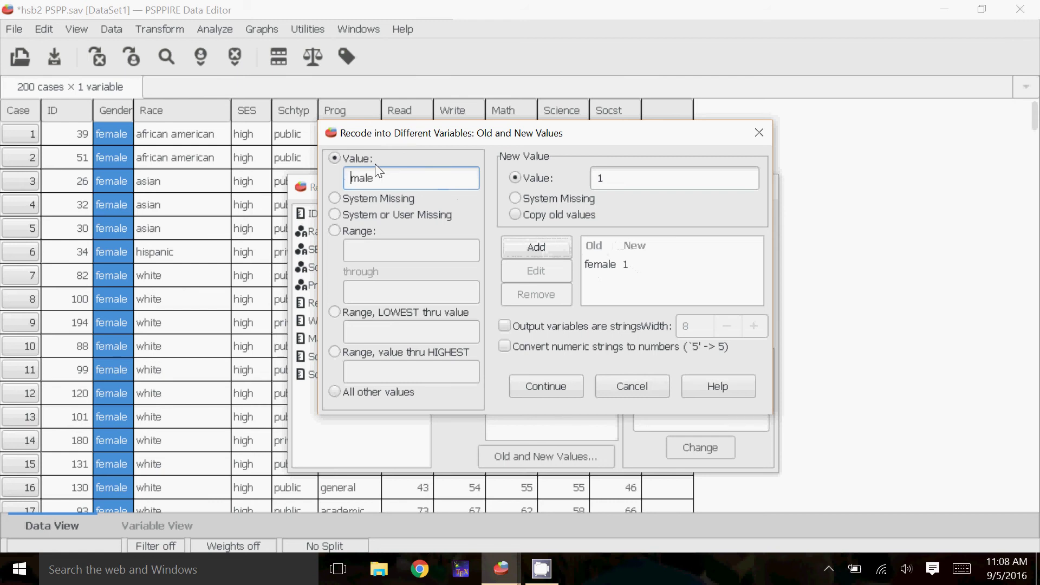
click(600, 178)
key(BackSpace)
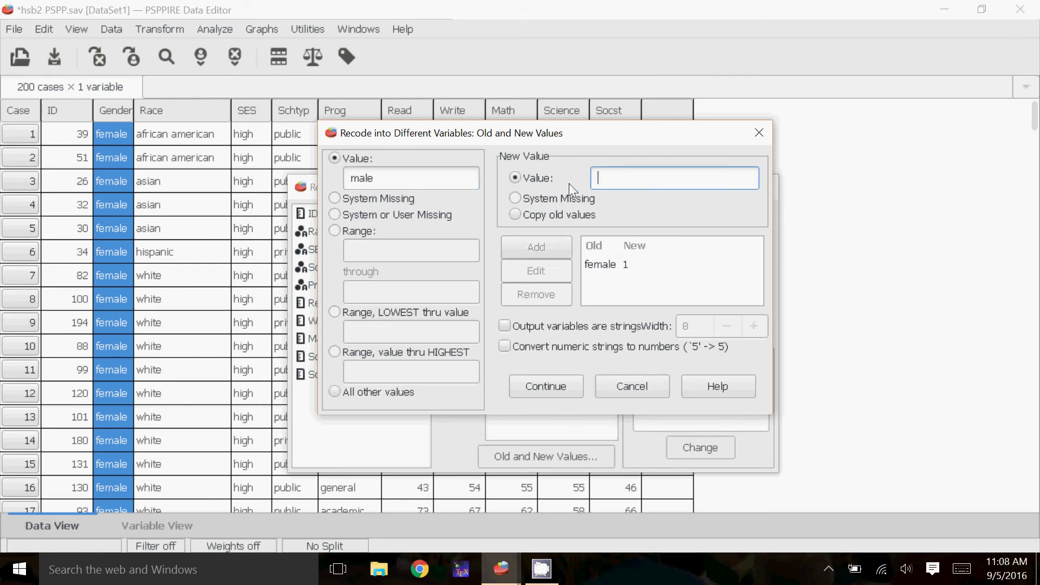
text(0)
click(529, 247)
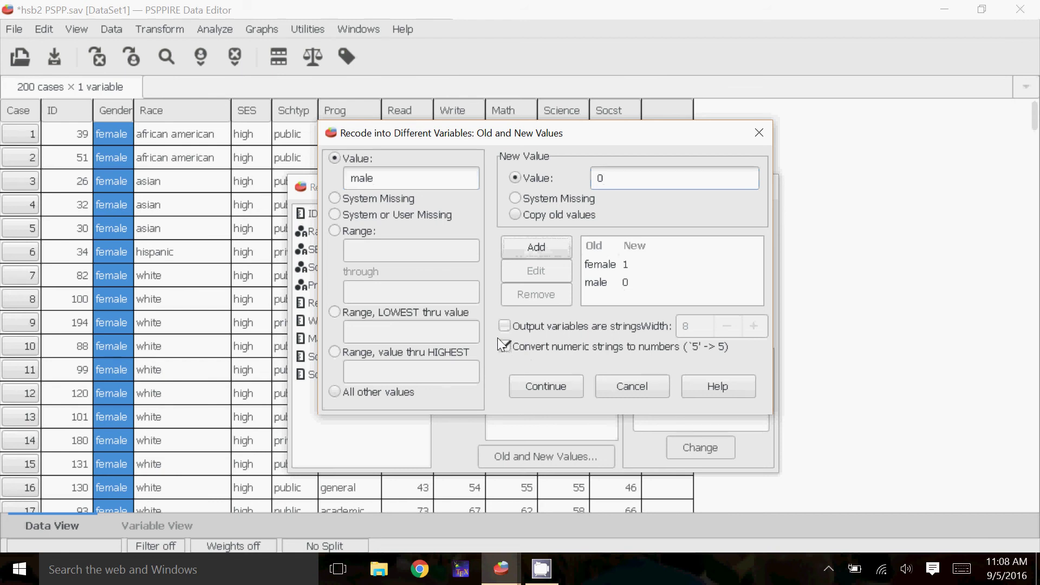
click(550, 387)
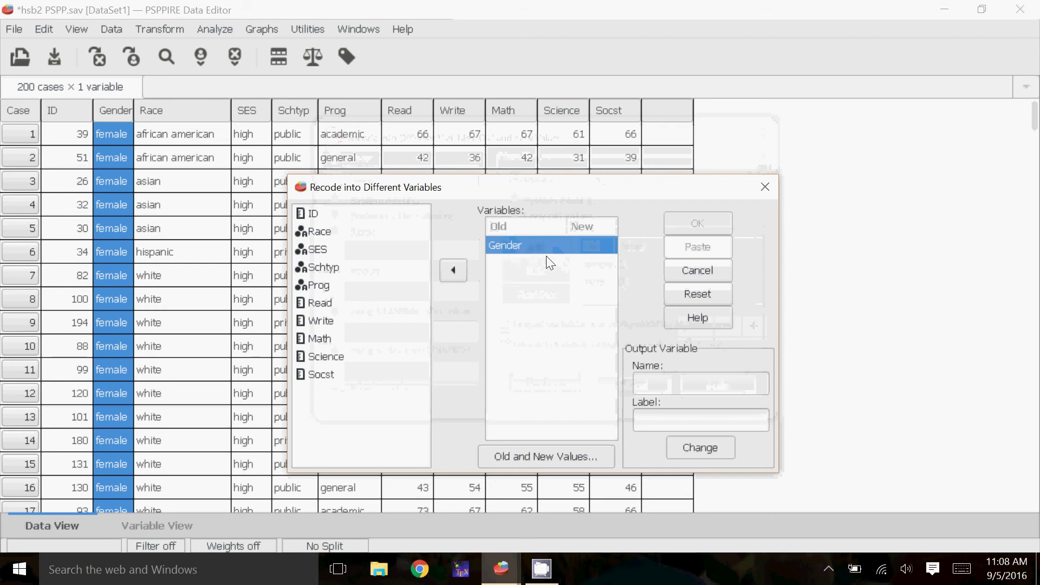
Step: Name the output variable for Gender as Gender1, apply the name, and run the recode
click(674, 383)
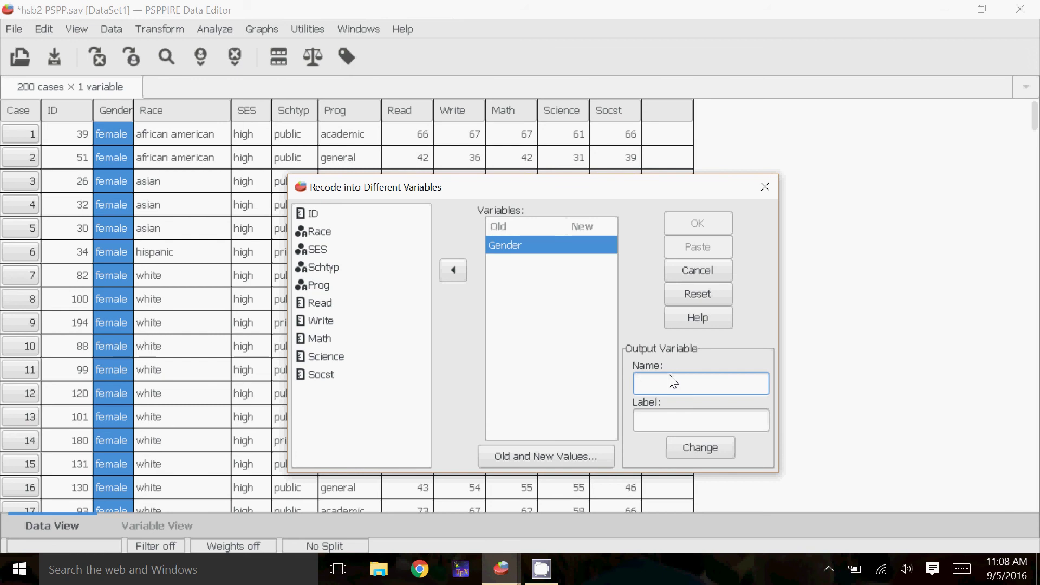
text(Gender1)
click(704, 446)
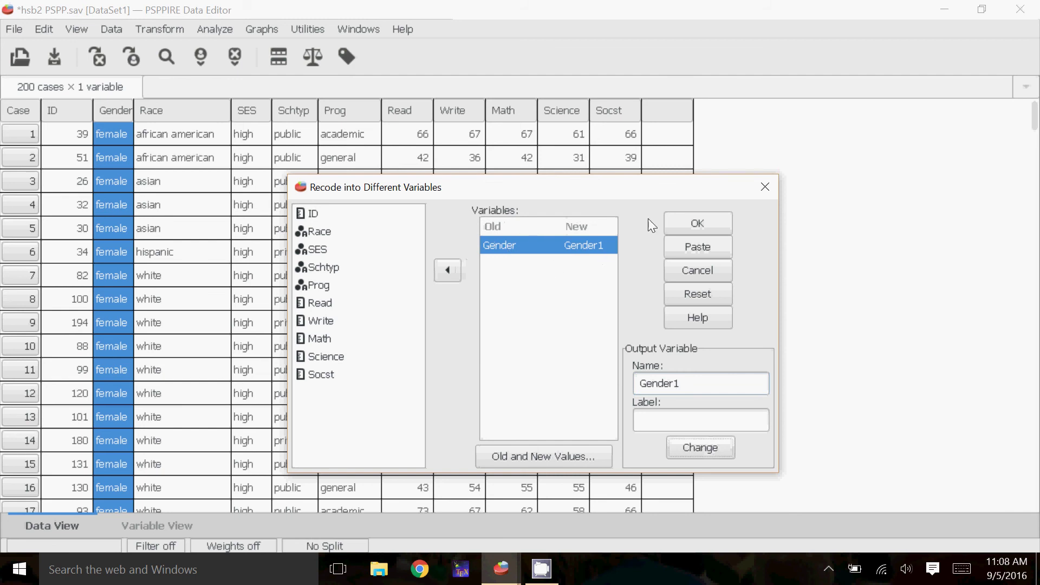
click(712, 221)
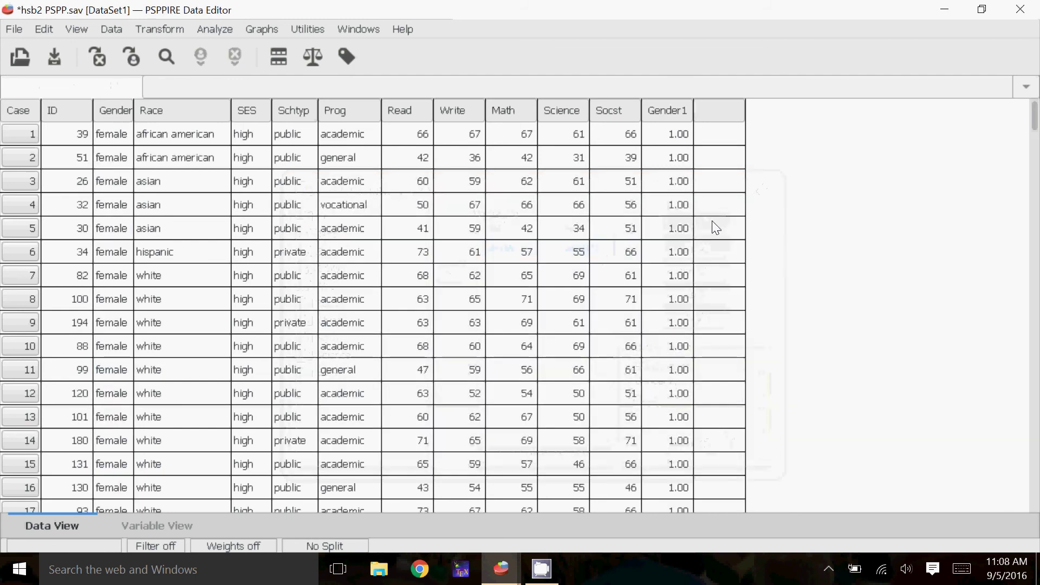
Step: Examine the Gender1 column down the data rows and compare its codes with the Gender values
click(668, 105)
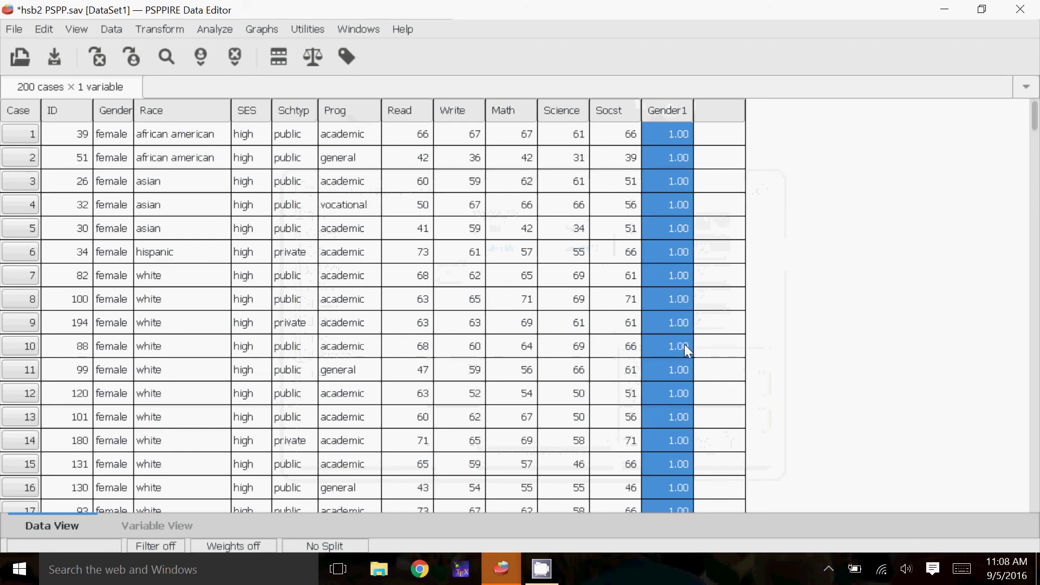
scroll(674, 327, down, 4)
scroll(675, 326, down, 5)
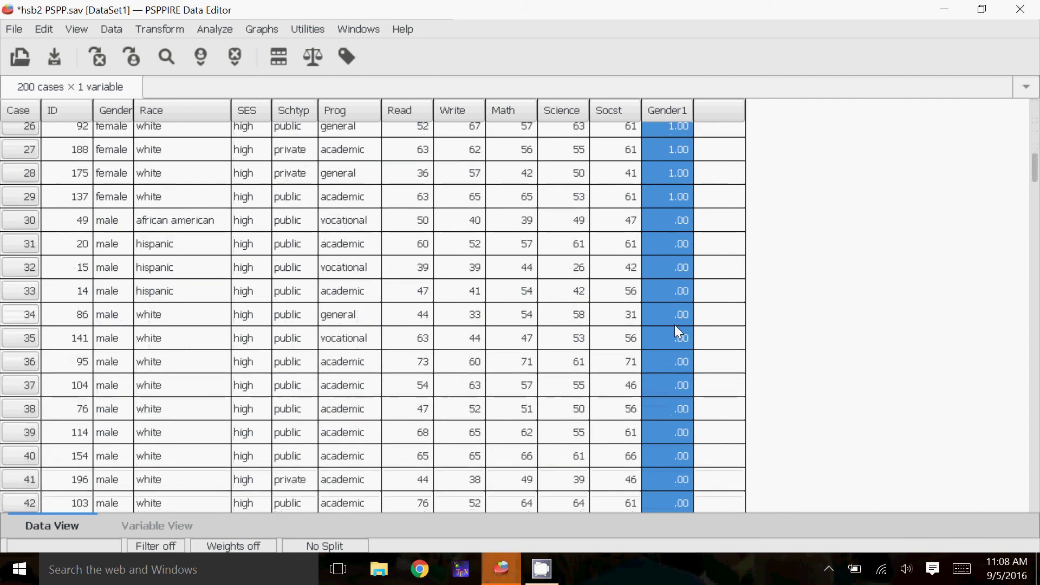
scroll(675, 326, down, 1)
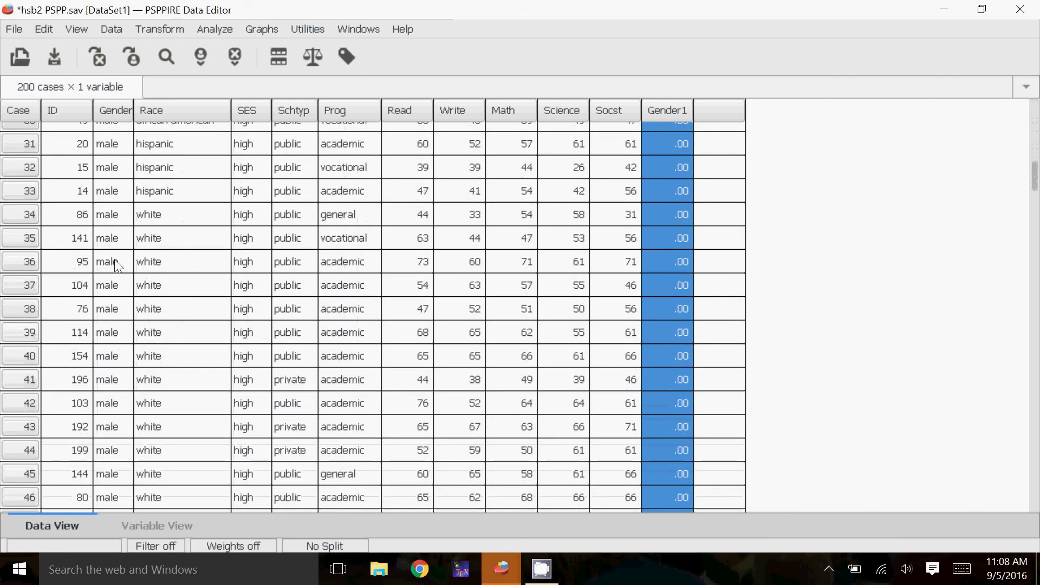
click(734, 330)
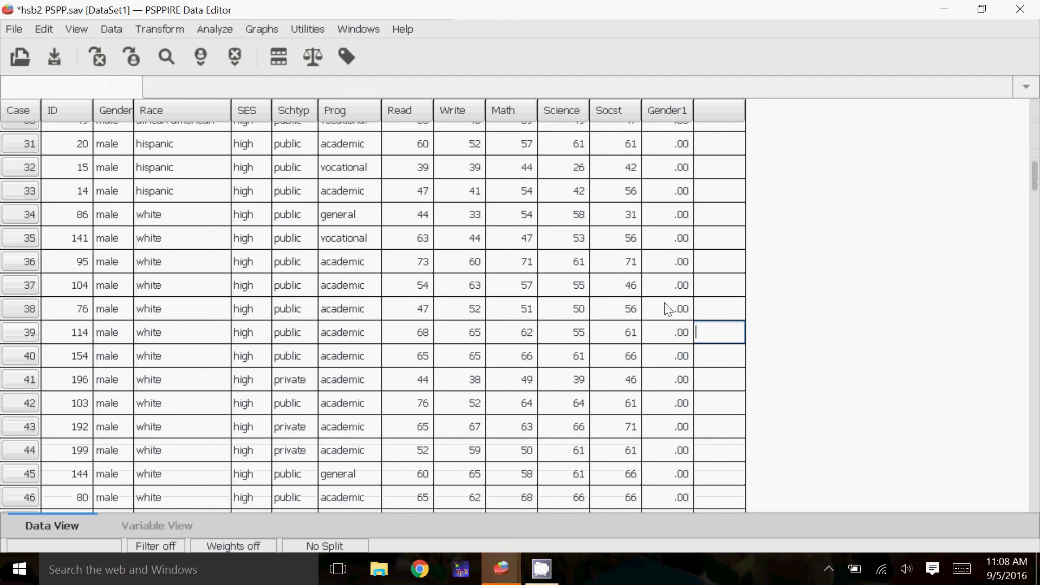
Step: Set up a non-parametric binomial test on Gender1 with a test proportion of .5, taking the dichotomy from the data
click(212, 29)
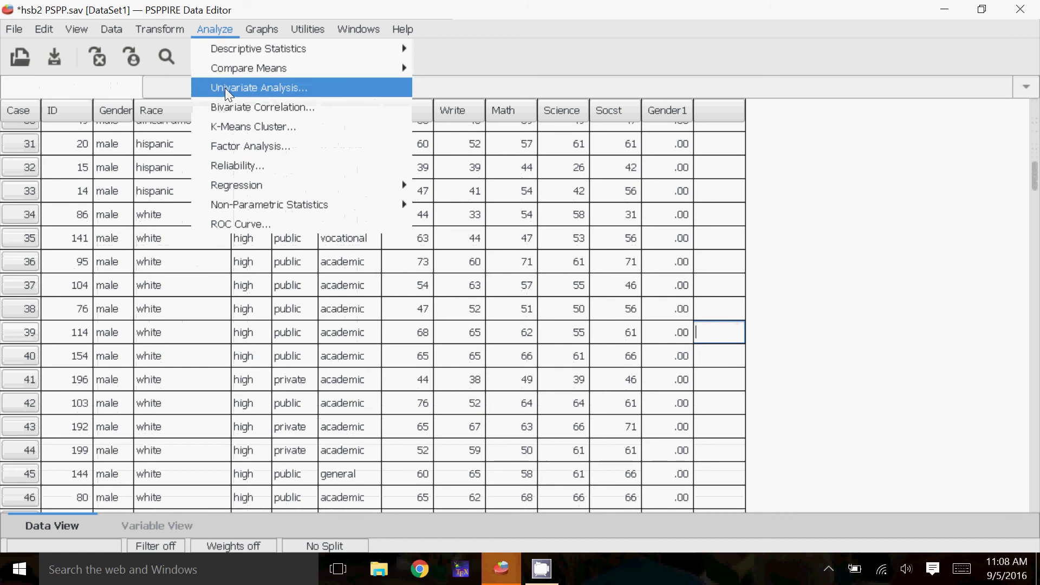
mouse_move(313, 209)
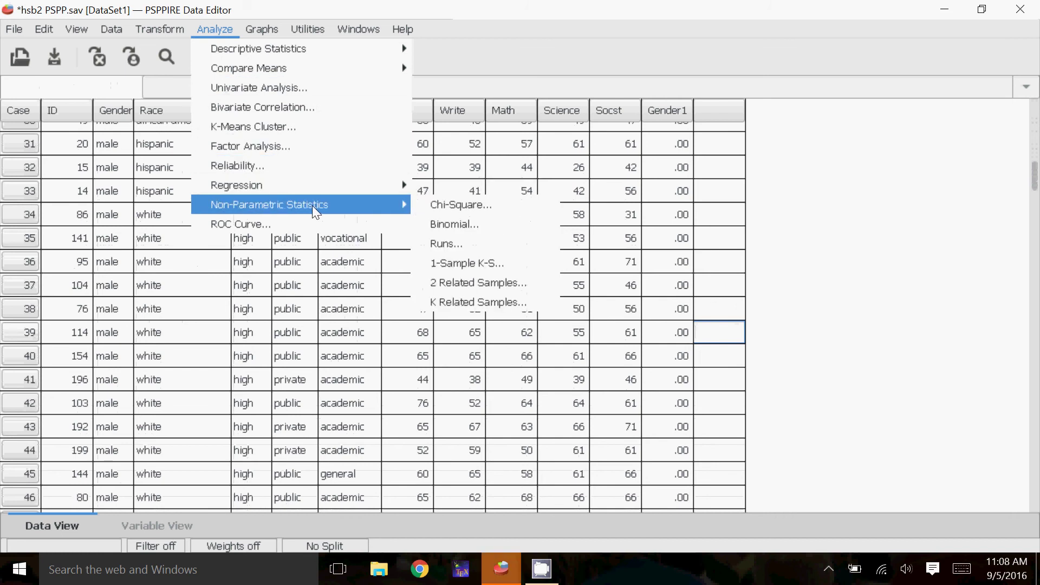
click(486, 226)
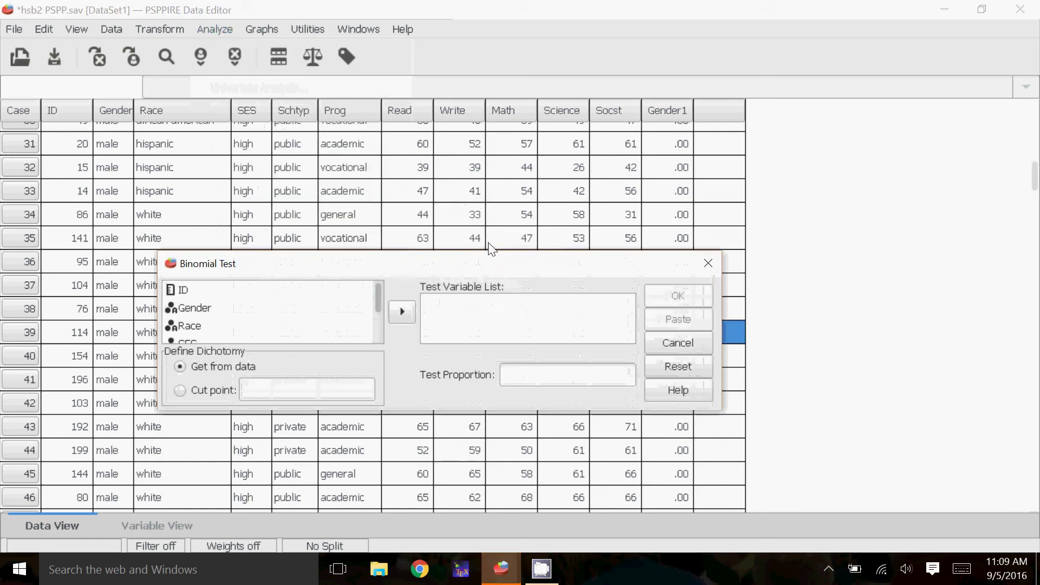
drag(591, 233, 591, 194)
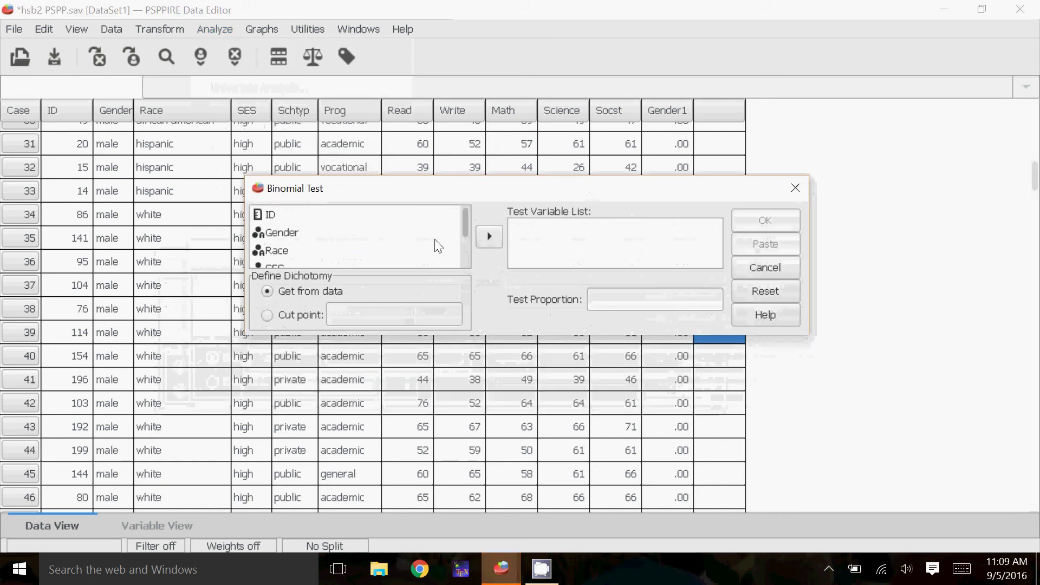
drag(463, 220, 464, 257)
click(321, 260)
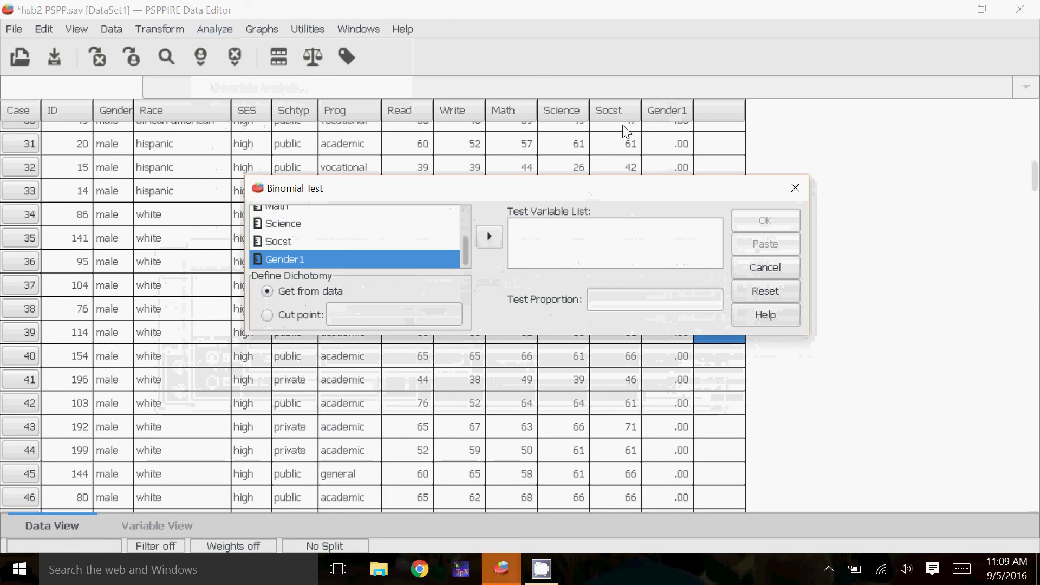
click(490, 236)
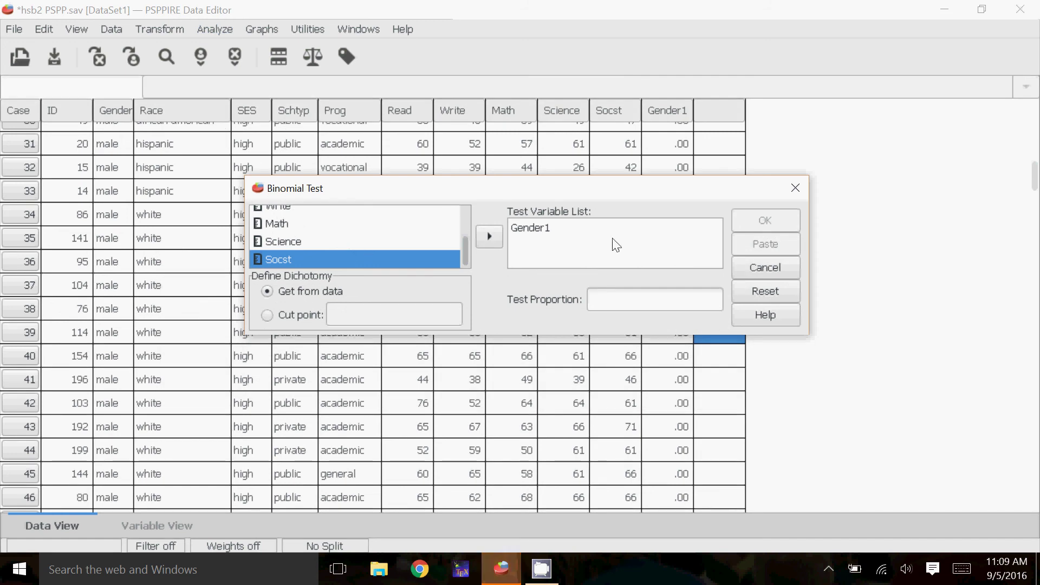
click(615, 295)
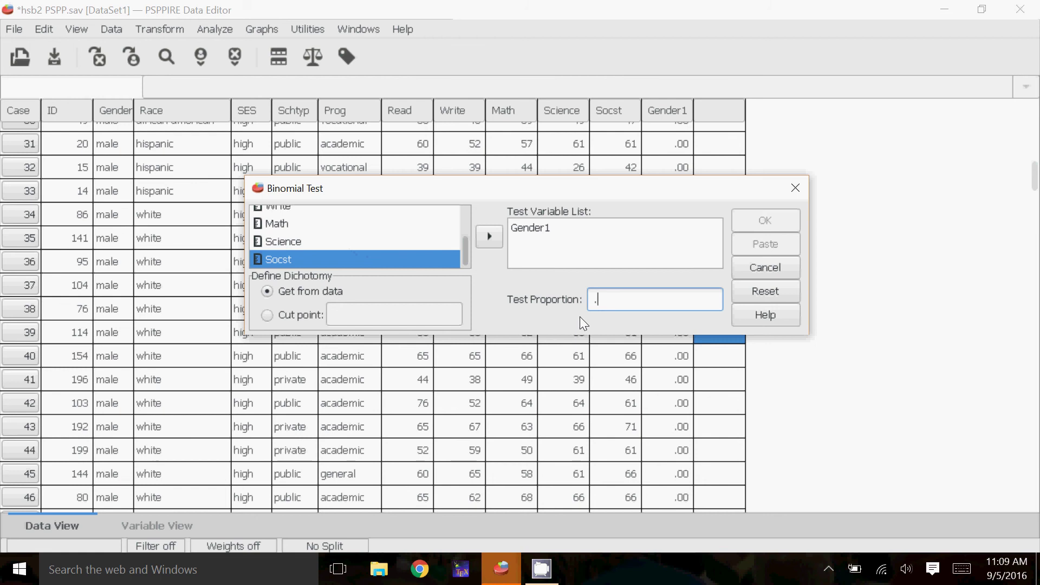
text(.5)
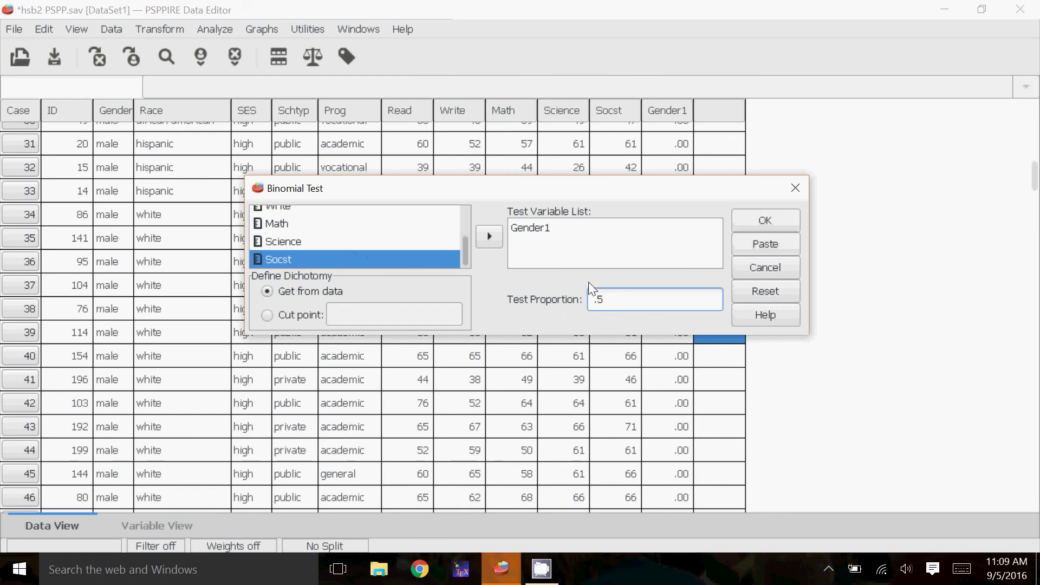
Step: Run the binomial test on Gender1 and show its results in the output viewer beside the data
click(765, 221)
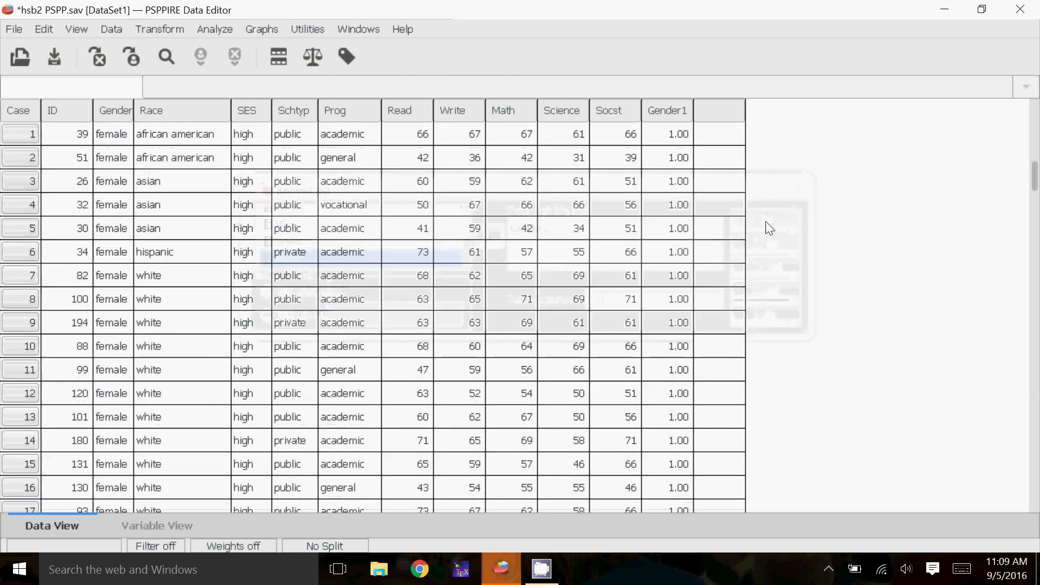
double_click(642, 11)
click(403, 111)
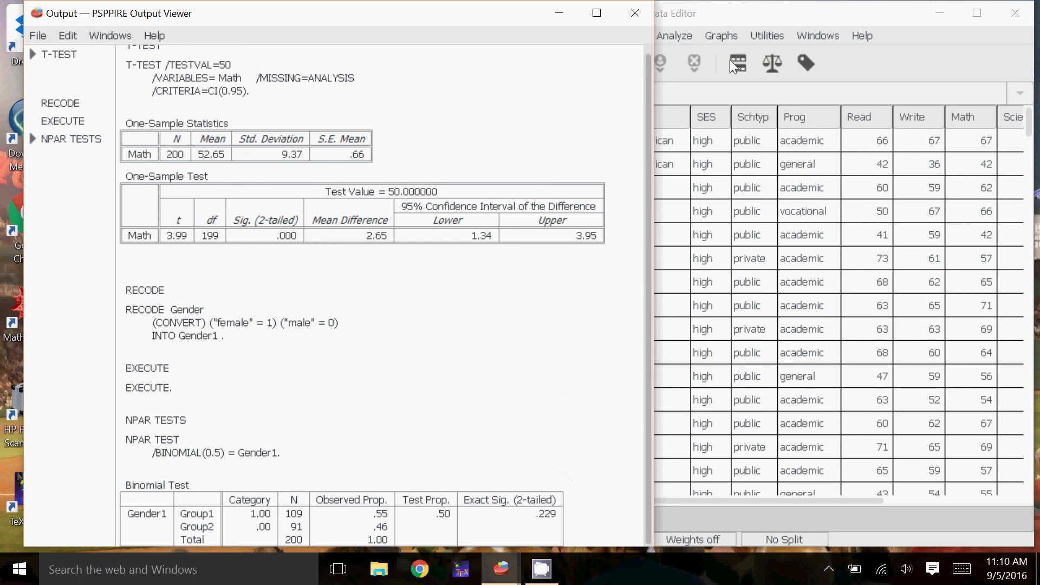
Step: Start another non-parametric binomial test and replace Gender1 with Math as the test variable
click(665, 24)
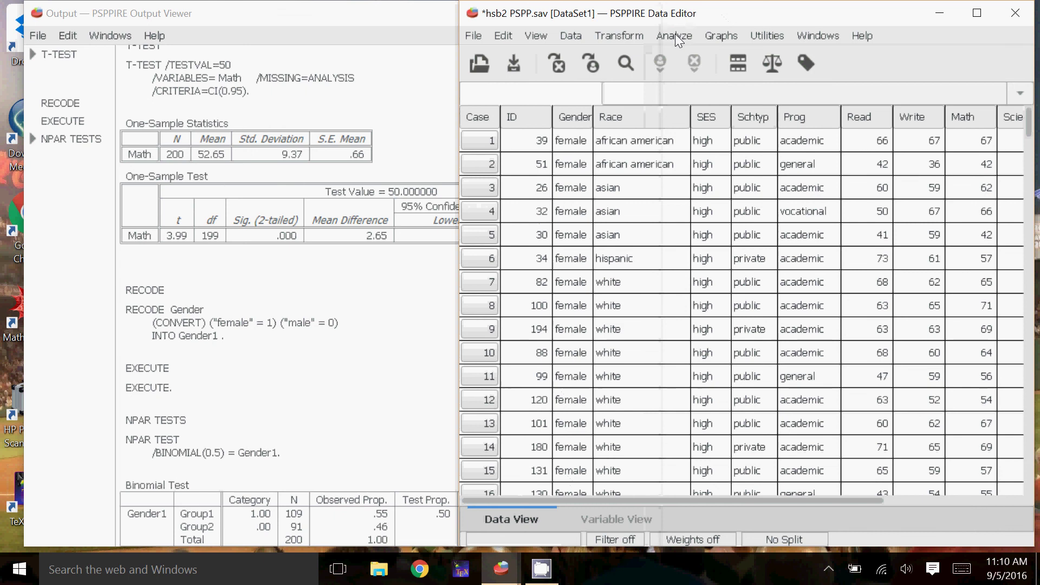
click(675, 34)
mouse_move(750, 209)
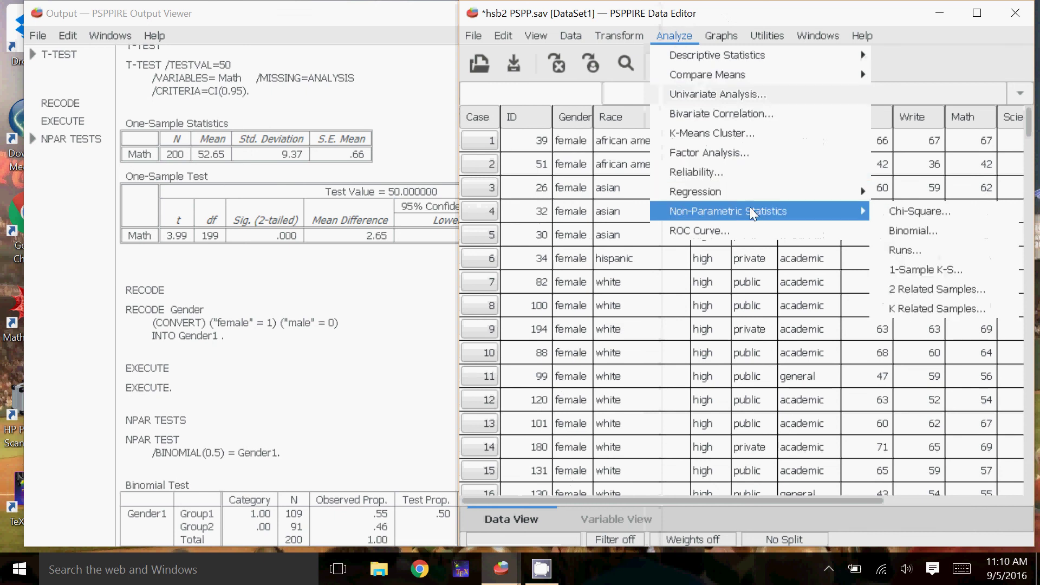
click(944, 233)
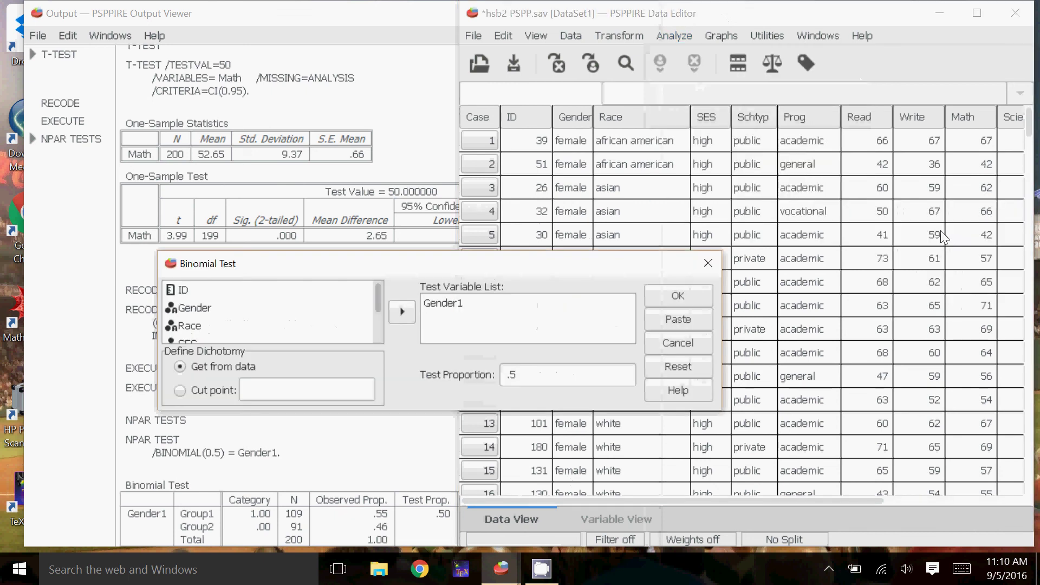
click(457, 304)
click(402, 313)
drag(379, 298, 379, 318)
click(288, 324)
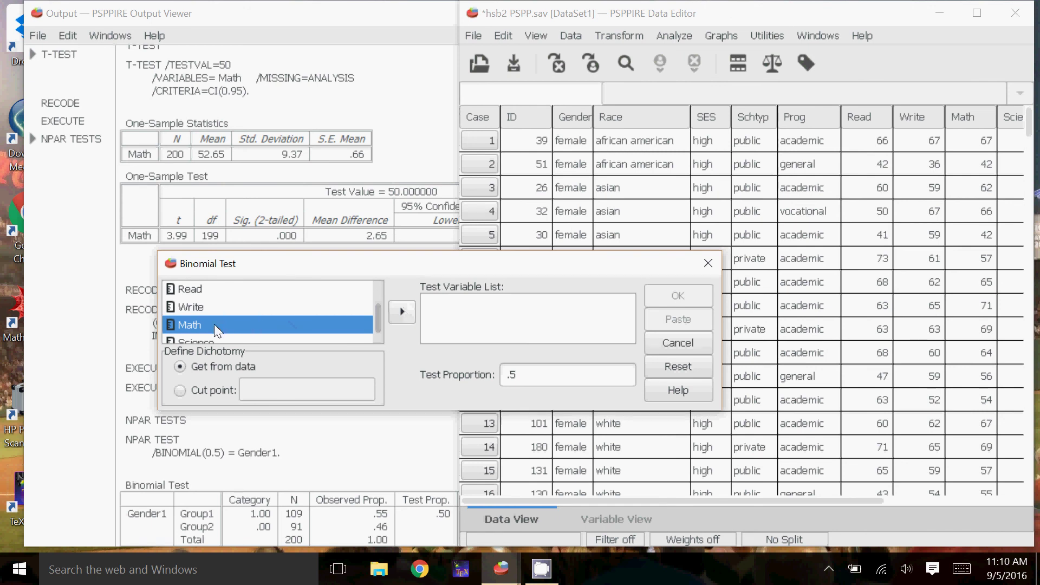
click(403, 311)
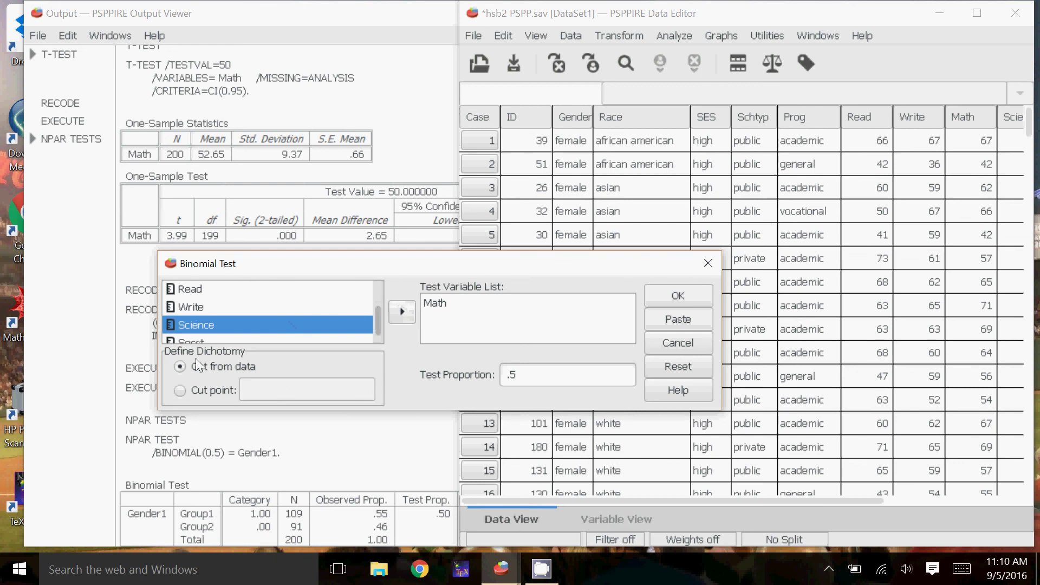
Step: Define the dichotomy with a cut point of 55, keep the test proportion at .5, and run the binomial test on Math
click(180, 391)
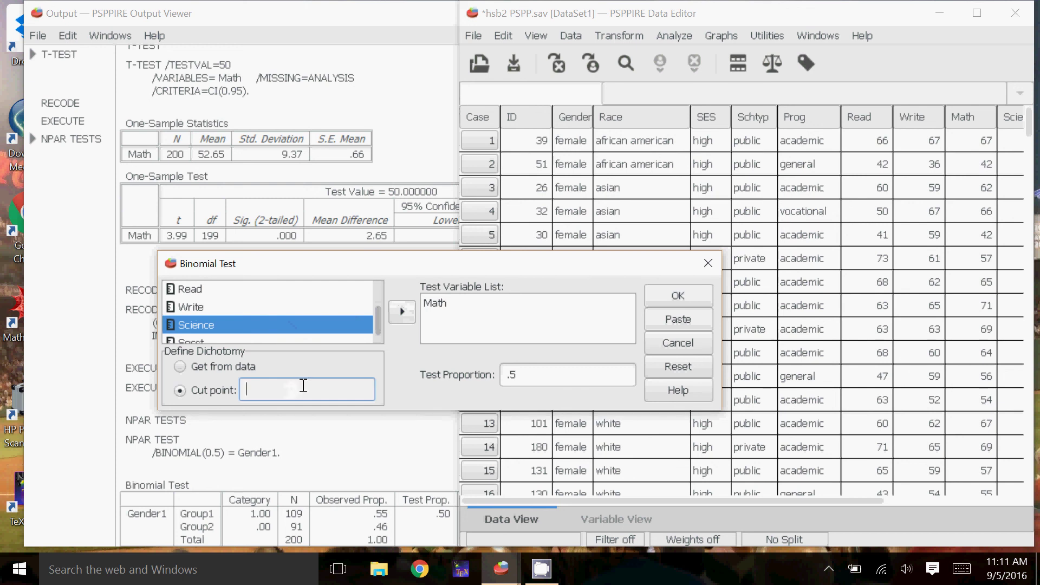
text(55)
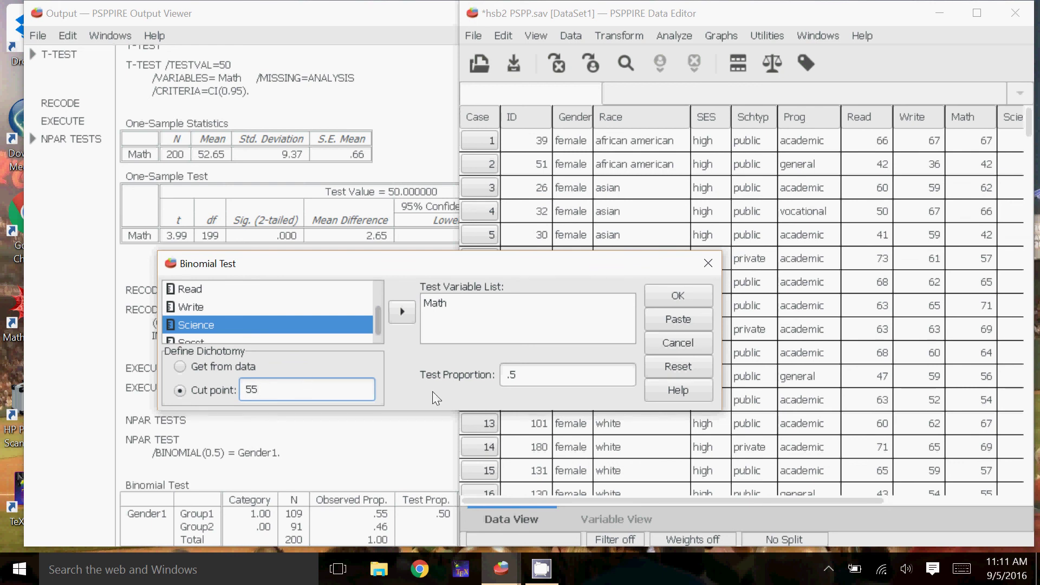
click(556, 374)
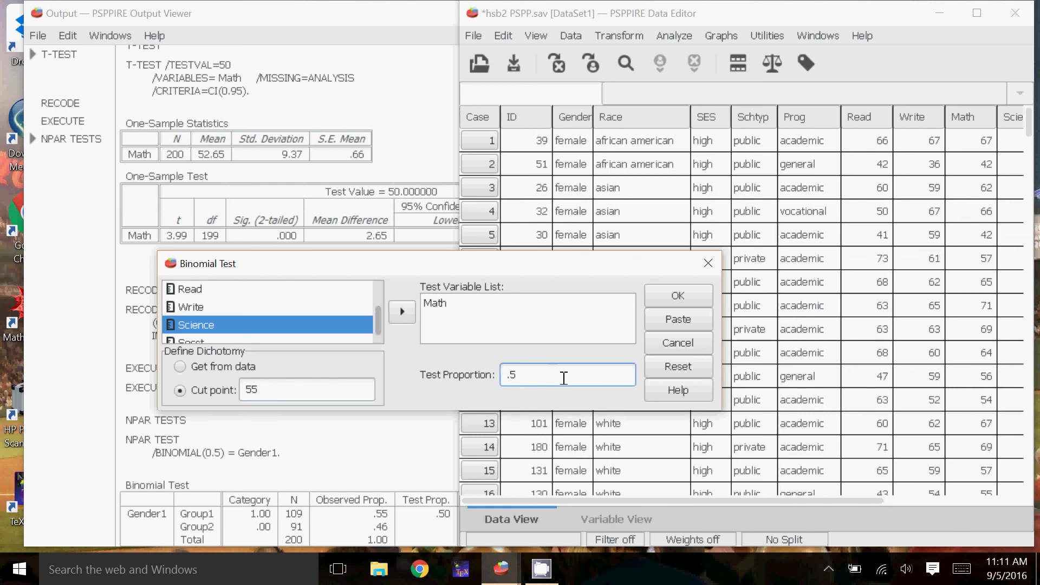
click(681, 294)
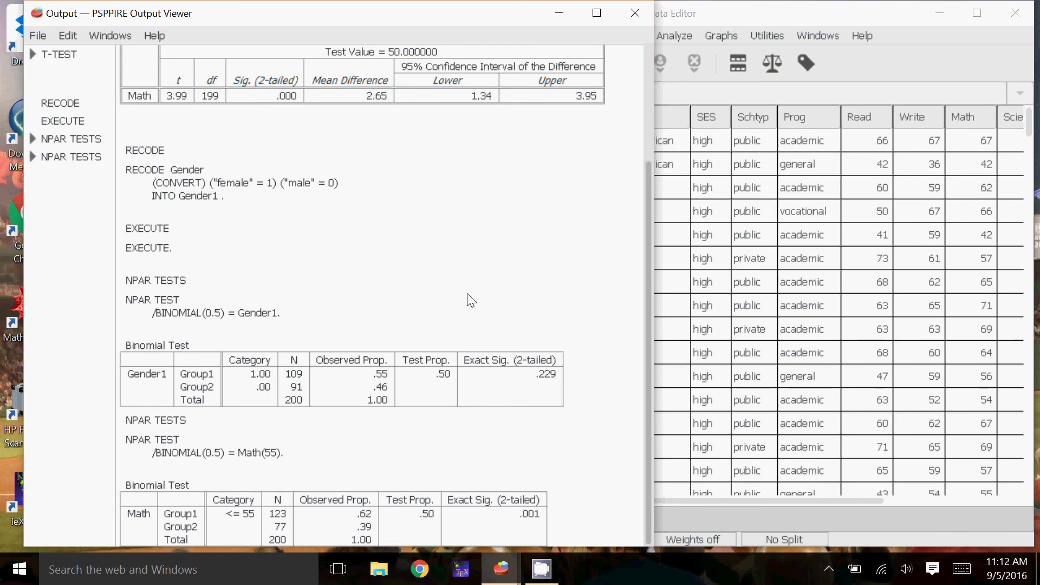
Step: Review the setup for recoding Gender into the different variable Gender1, and close it without editing
click(713, 22)
click(623, 36)
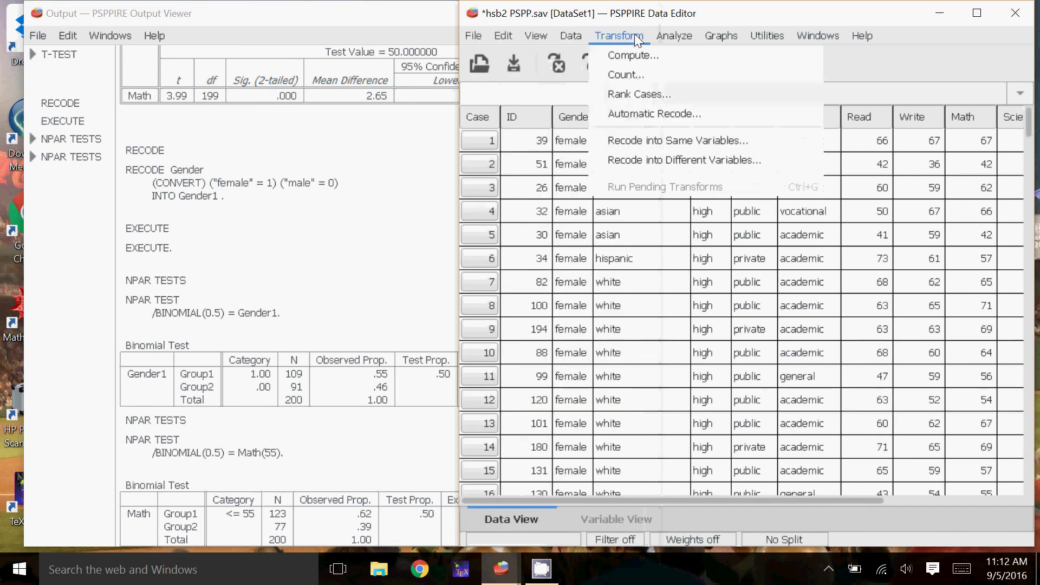
click(710, 161)
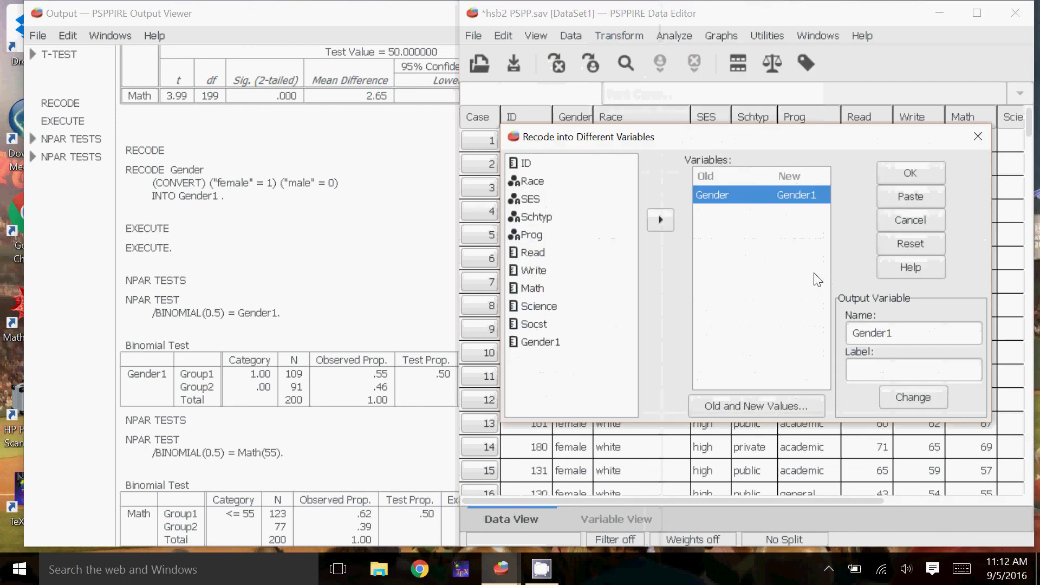
click(977, 138)
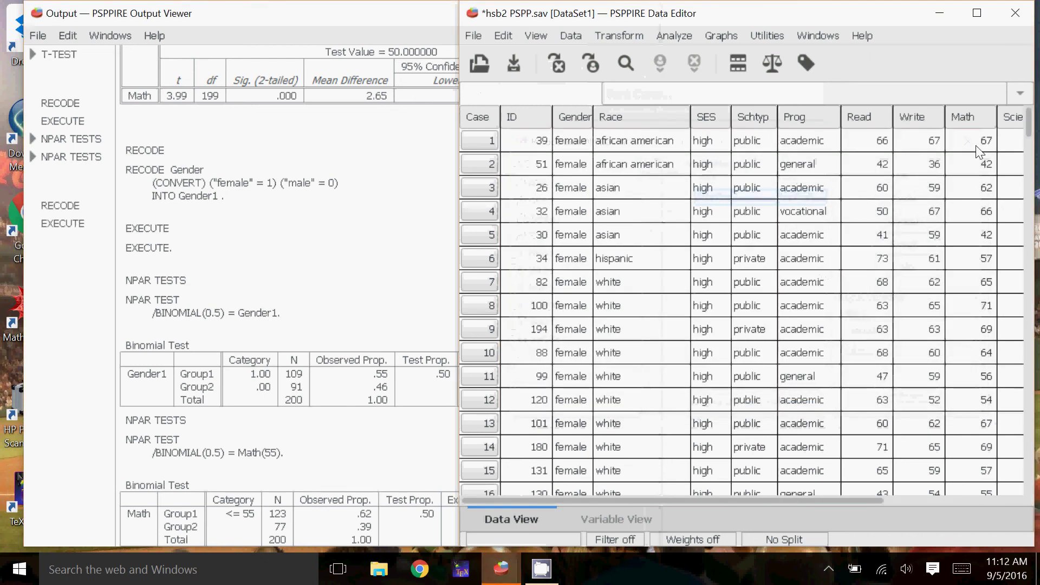
click(830, 558)
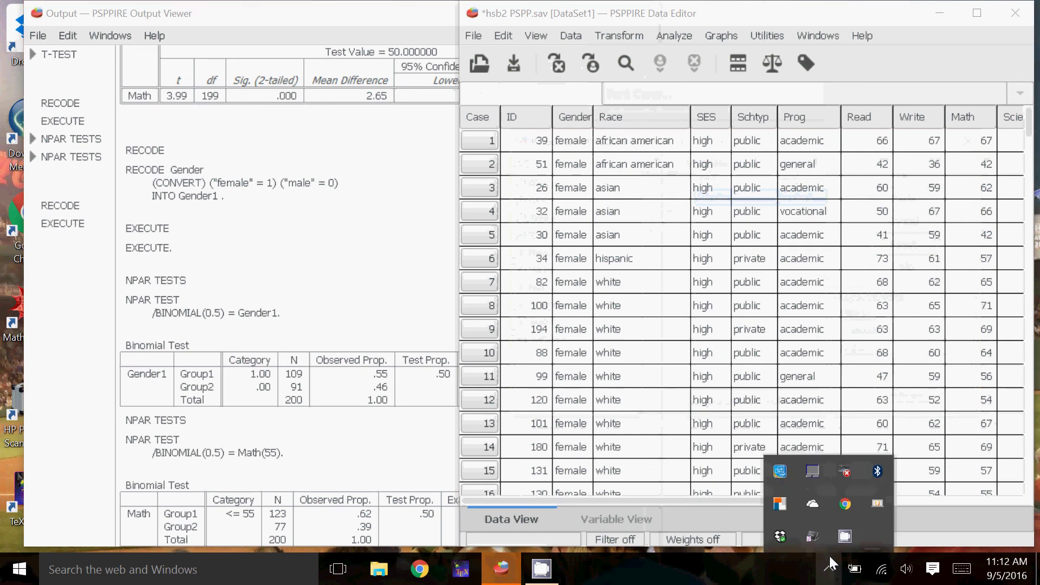